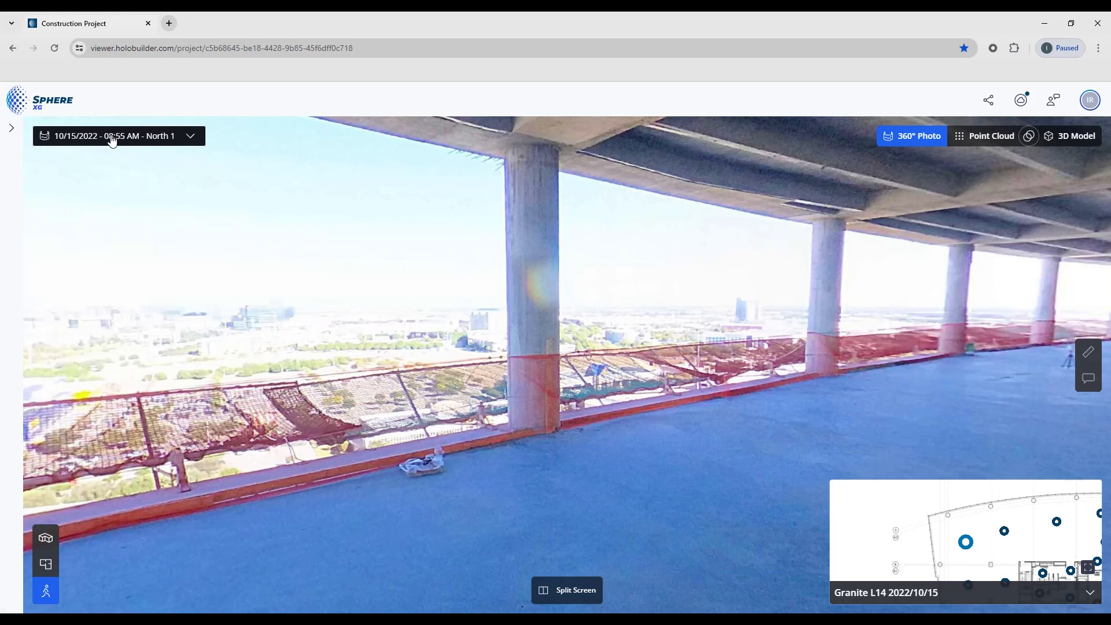
# Switch the 360° photo to the 11/29/2022 - 02:38 AM capture, 2022-11-29B Granite L14.
pyautogui.click(191, 139)
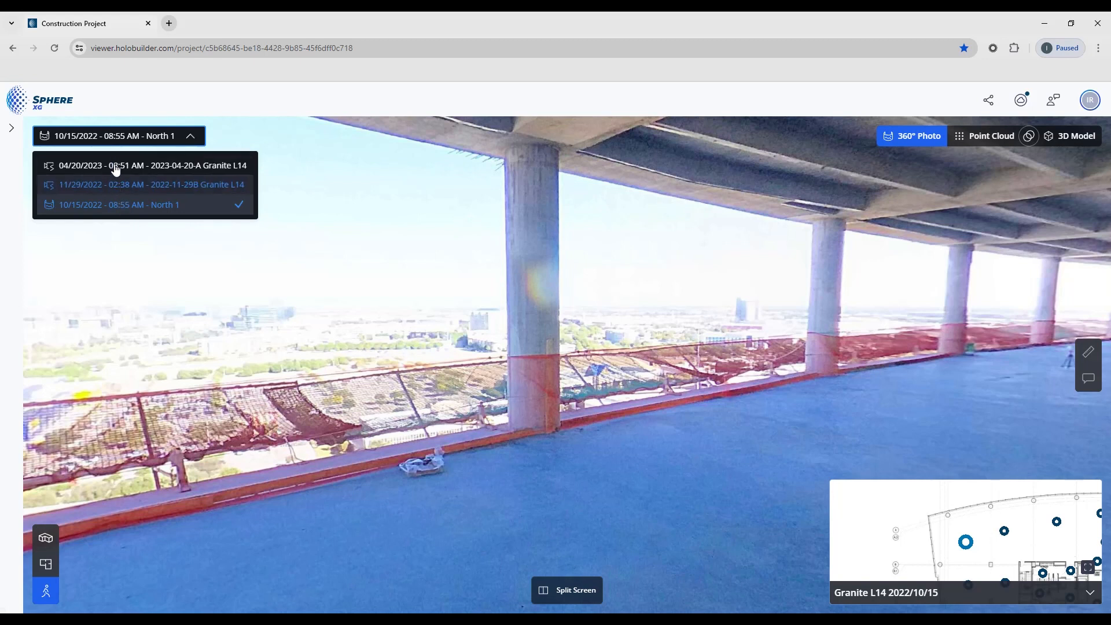
pyautogui.press('Down')
pyautogui.click(91, 188)
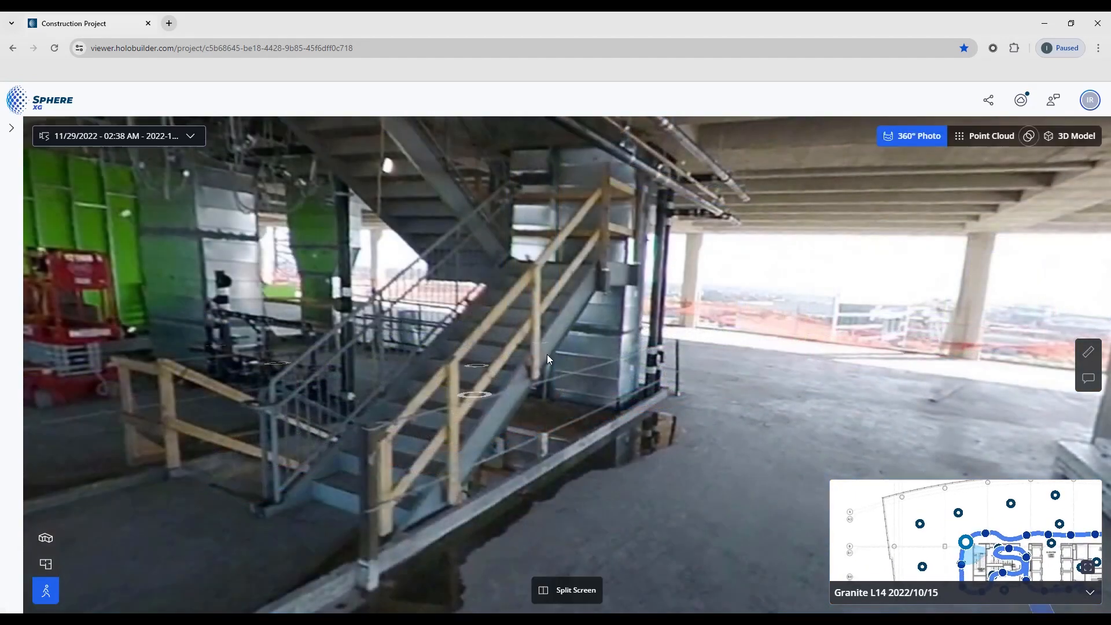
# Look around the 11/29/2022 photo from the staircase to the stacked materials and back along the walk path.
pyautogui.moveTo(1036, 504)
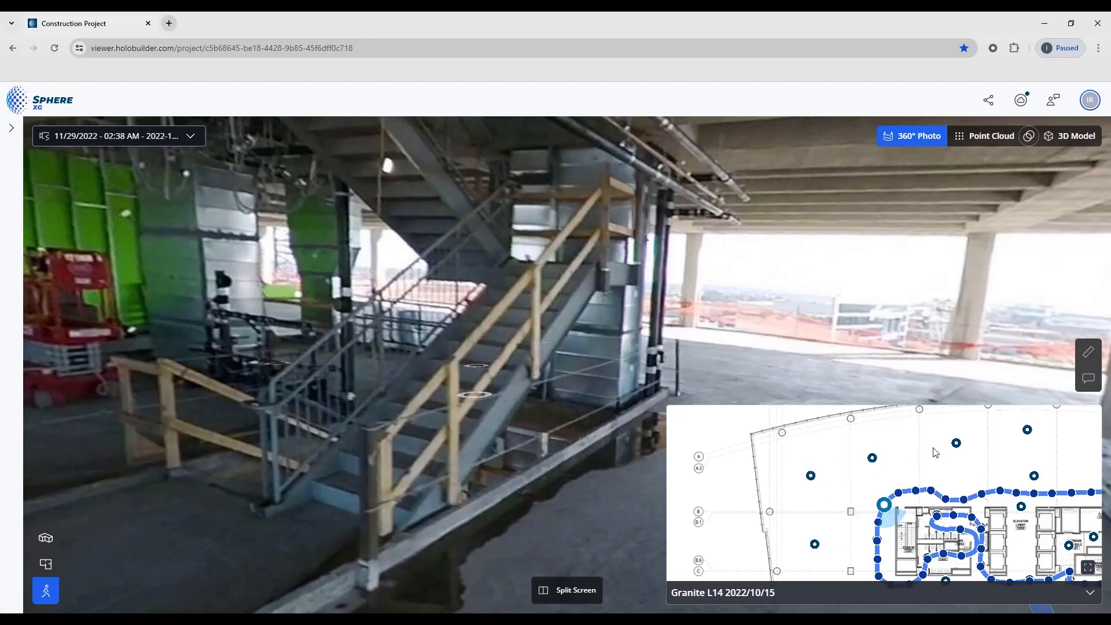
pyautogui.moveTo(794, 325); pyautogui.dragTo(252, 289)
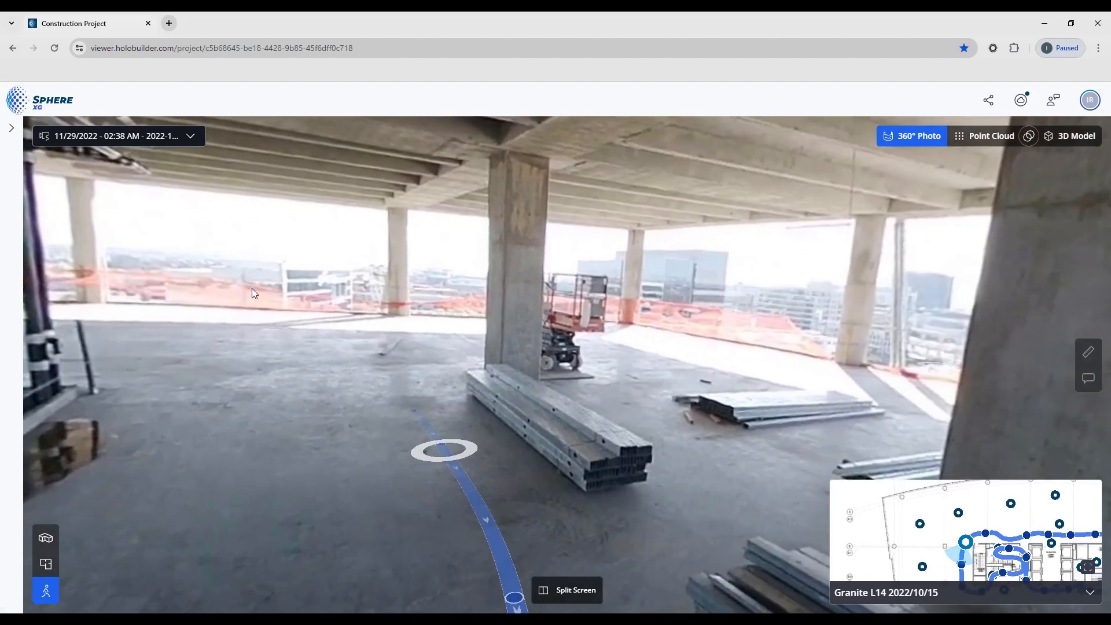
pyautogui.moveTo(311, 408); pyautogui.dragTo(374, 325)
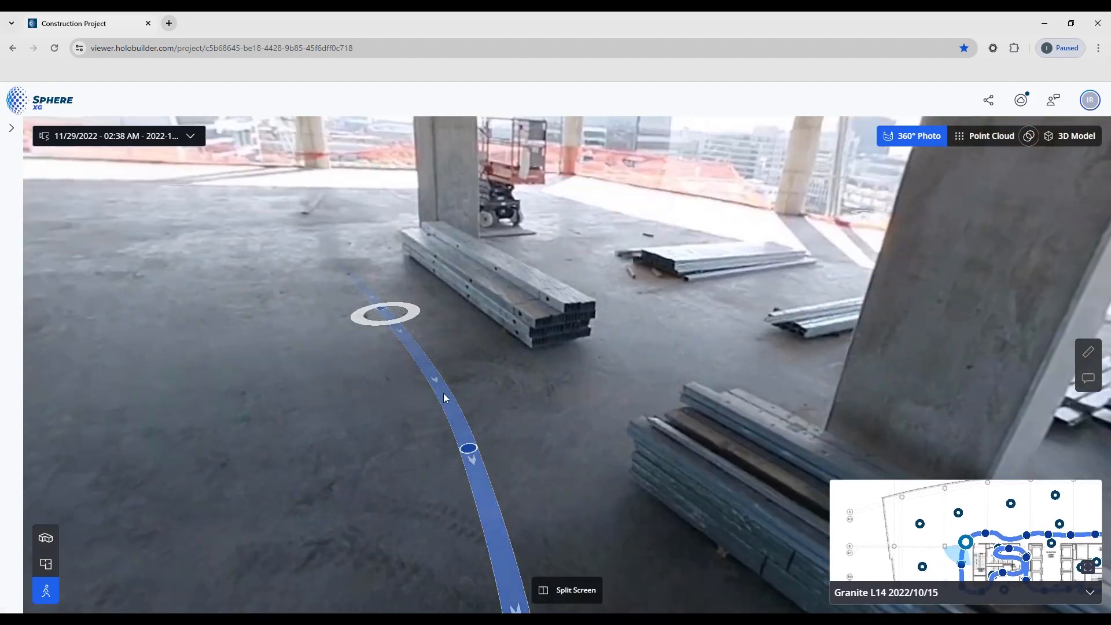
pyautogui.moveTo(261, 241); pyautogui.dragTo(536, 268)
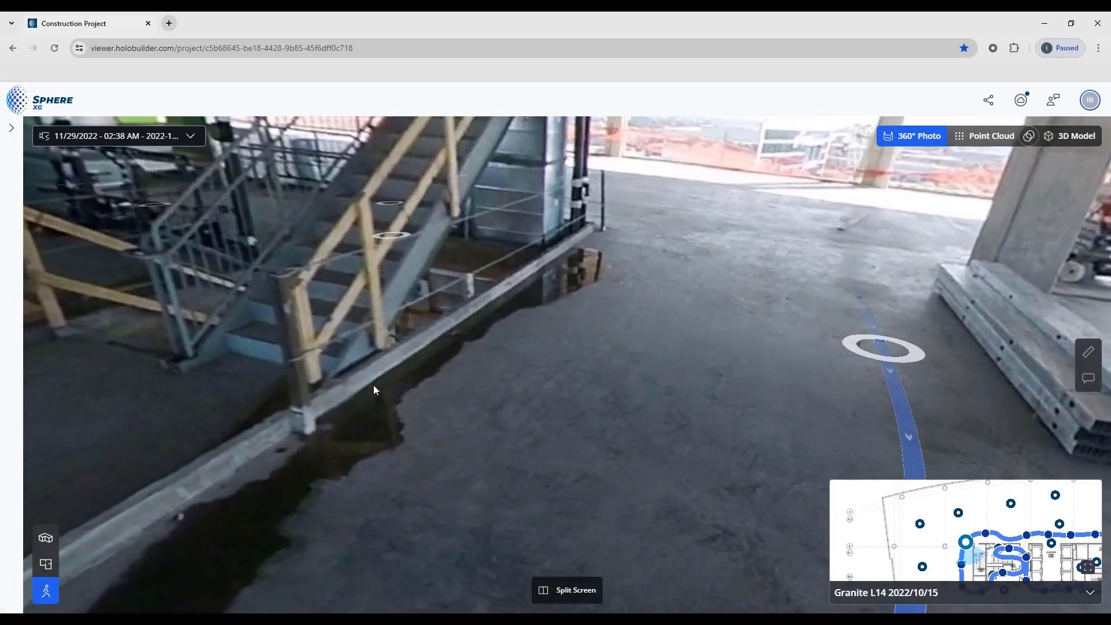
pyautogui.moveTo(374, 384); pyautogui.dragTo(687, 367)
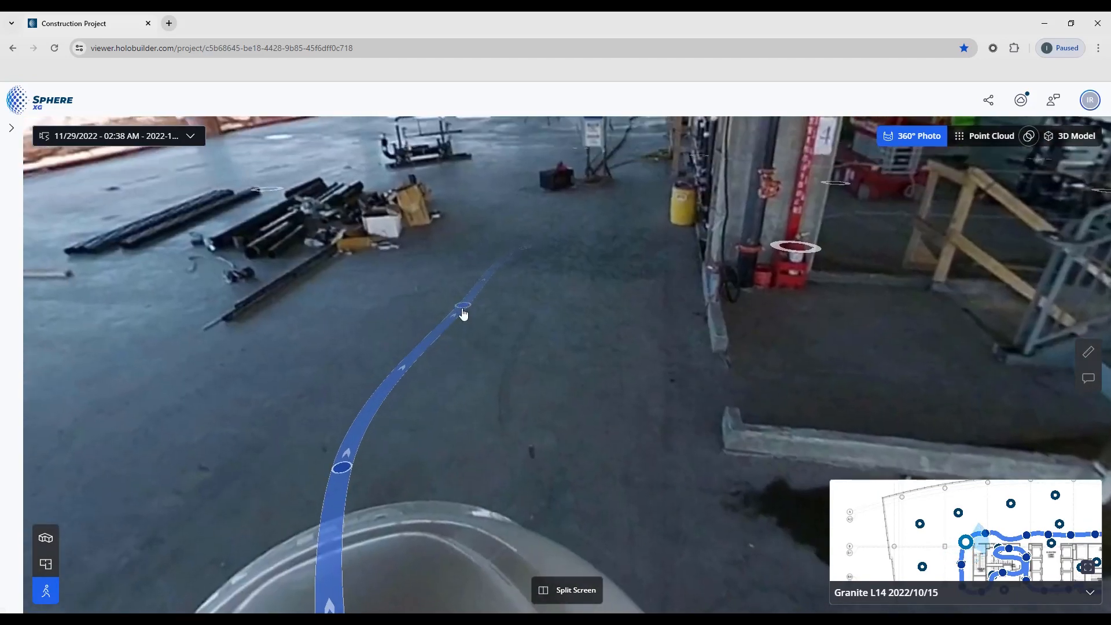
# Walk forward along the blue capture path past the pipe stacks and high-voltage panel toward the scanner tripod.
pyautogui.click(463, 313)
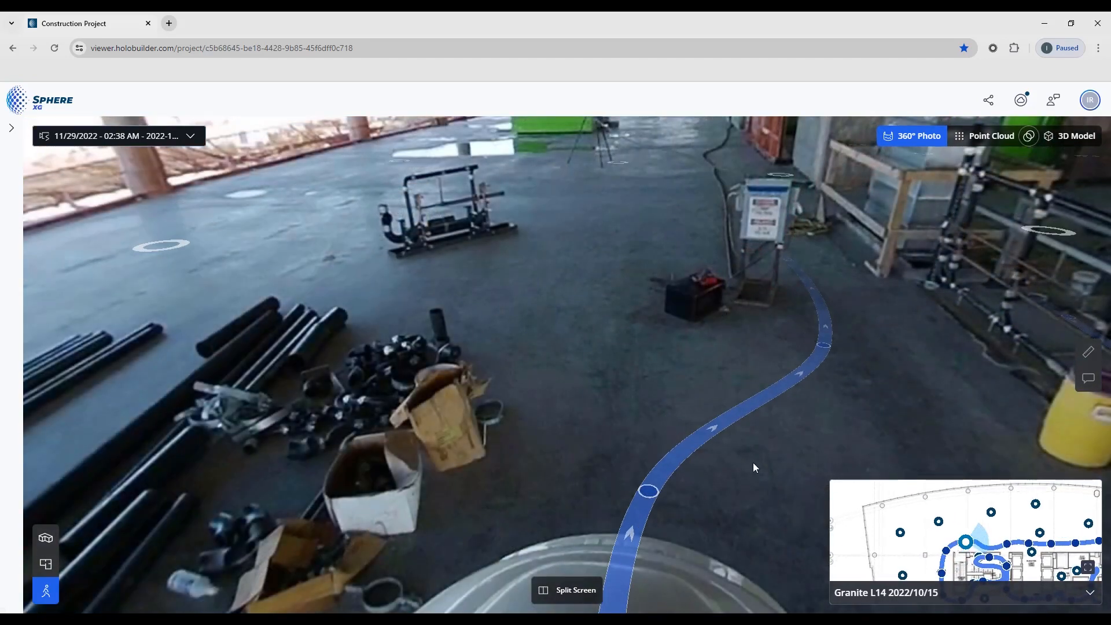
pyautogui.click(649, 491)
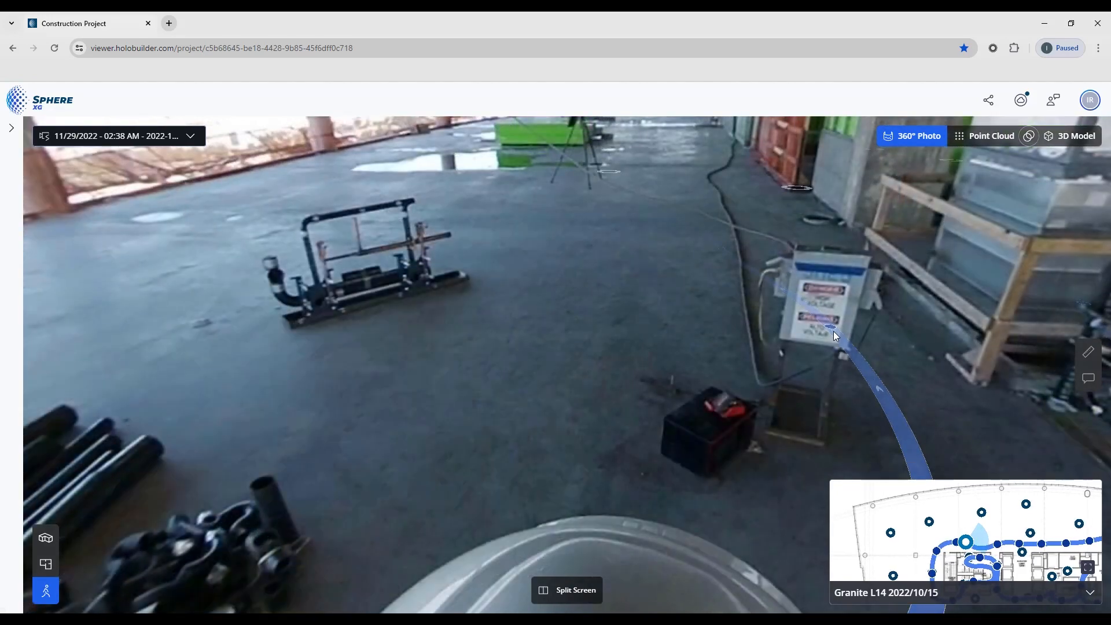
pyautogui.click(831, 331)
pyautogui.moveTo(602, 239); pyautogui.dragTo(582, 440)
pyautogui.click(565, 426)
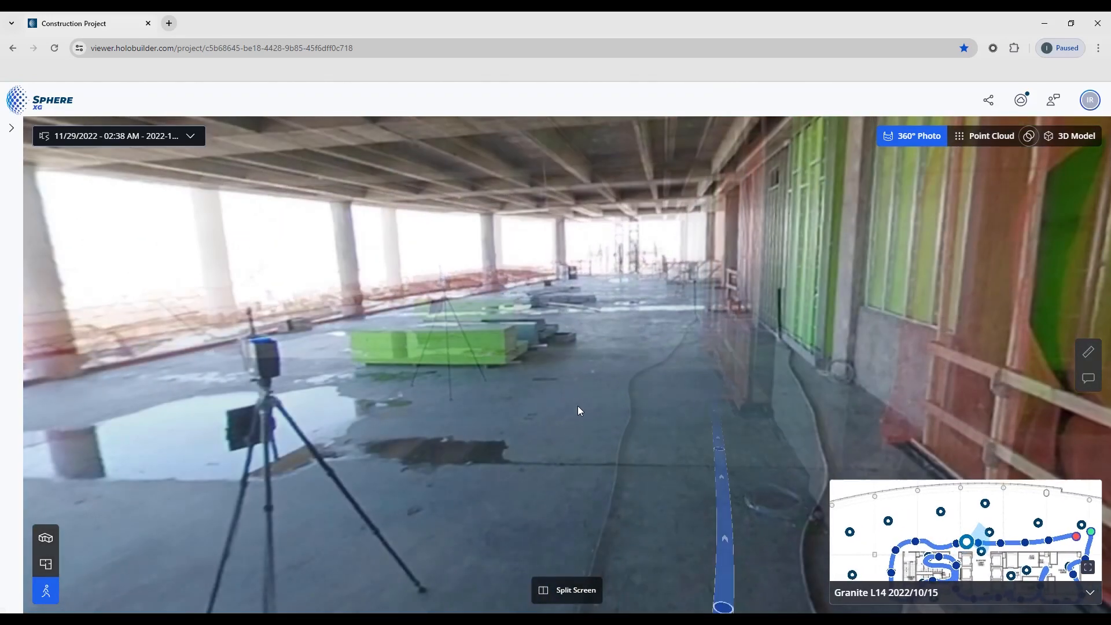
# Jump to capture points farther along the path using the Granite L14 floor plan.
pyautogui.moveTo(965, 533)
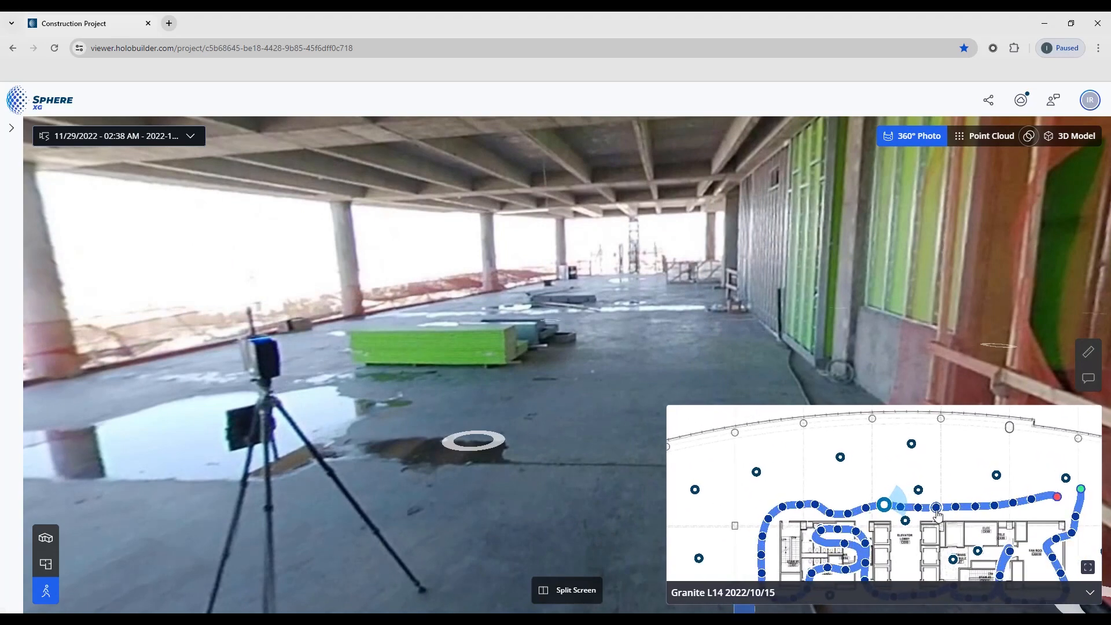
pyautogui.click(952, 511)
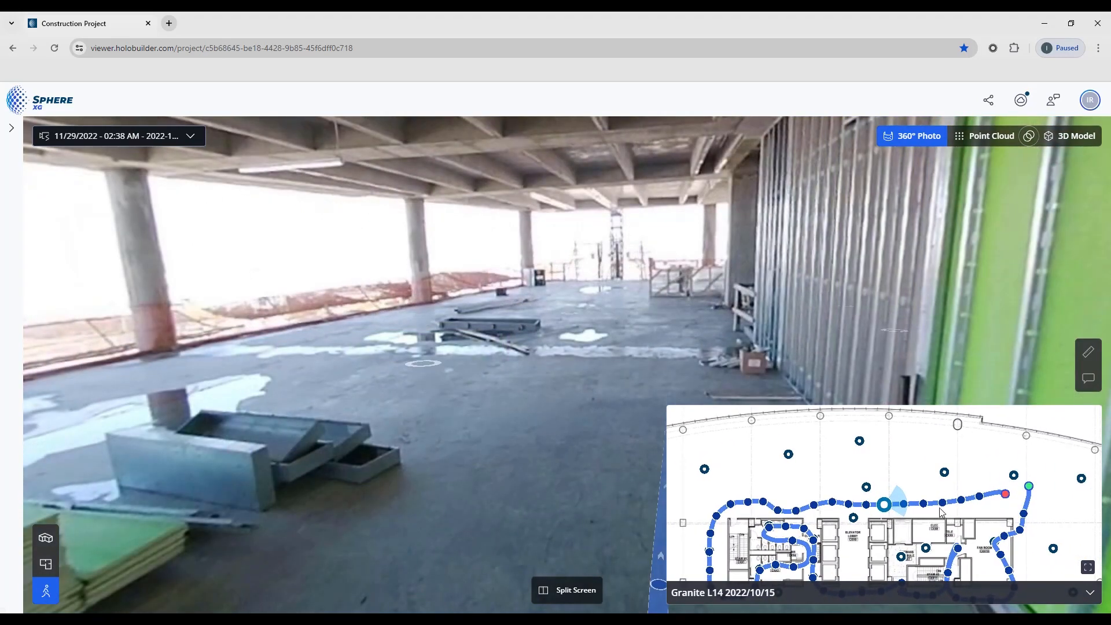
pyautogui.click(943, 504)
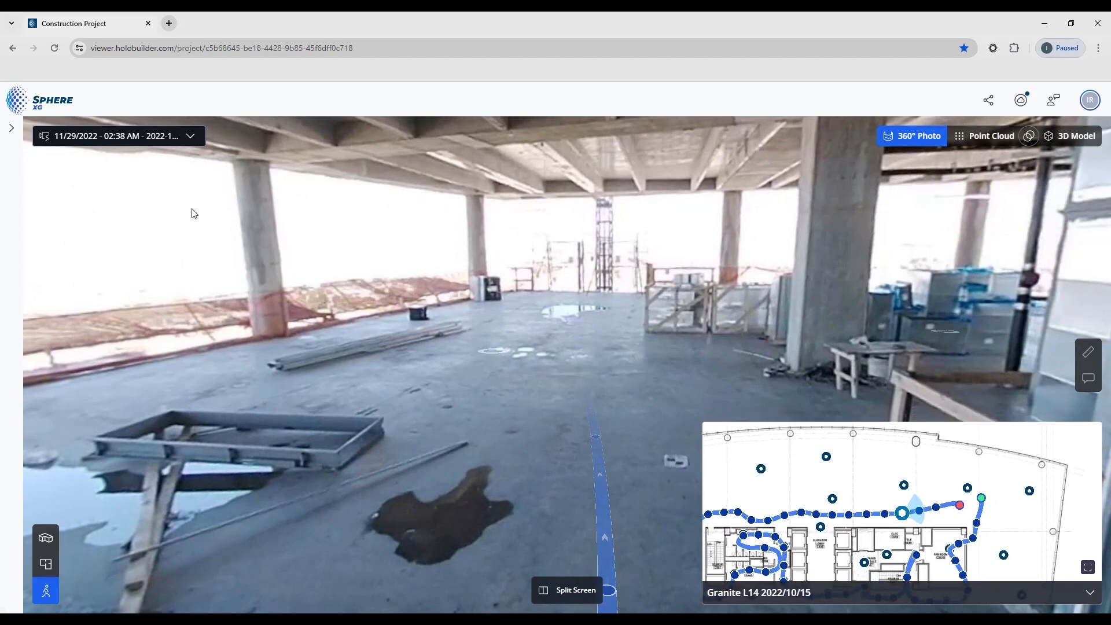
# View the same spot in the 04/20/2023 - 08:51 AM capture and look back along the finished wall.
pyautogui.click(190, 136)
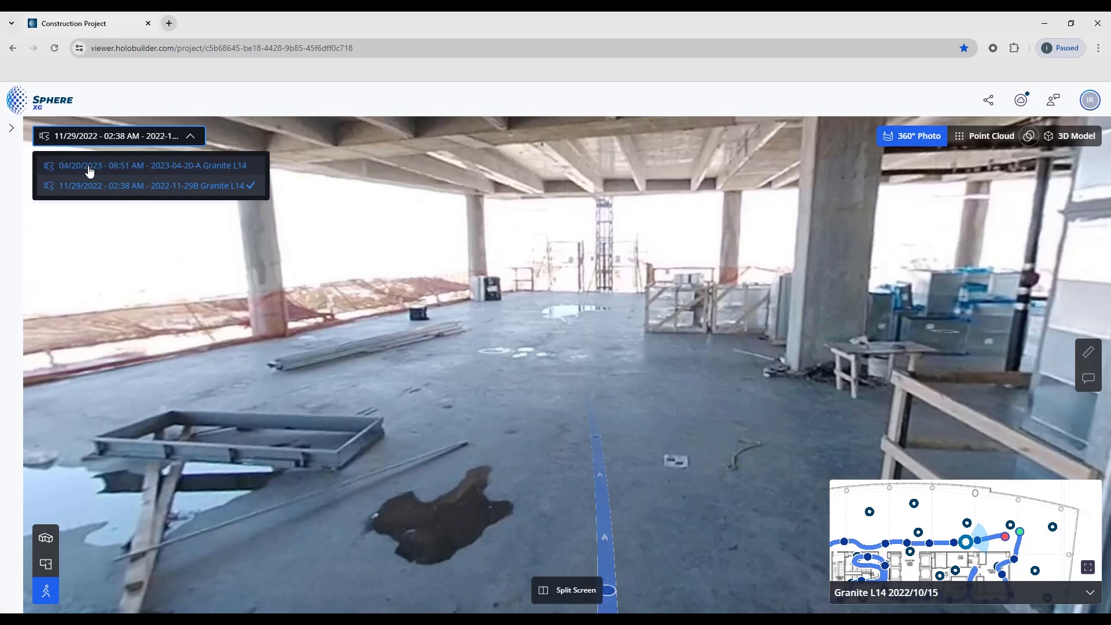
pyautogui.click(132, 166)
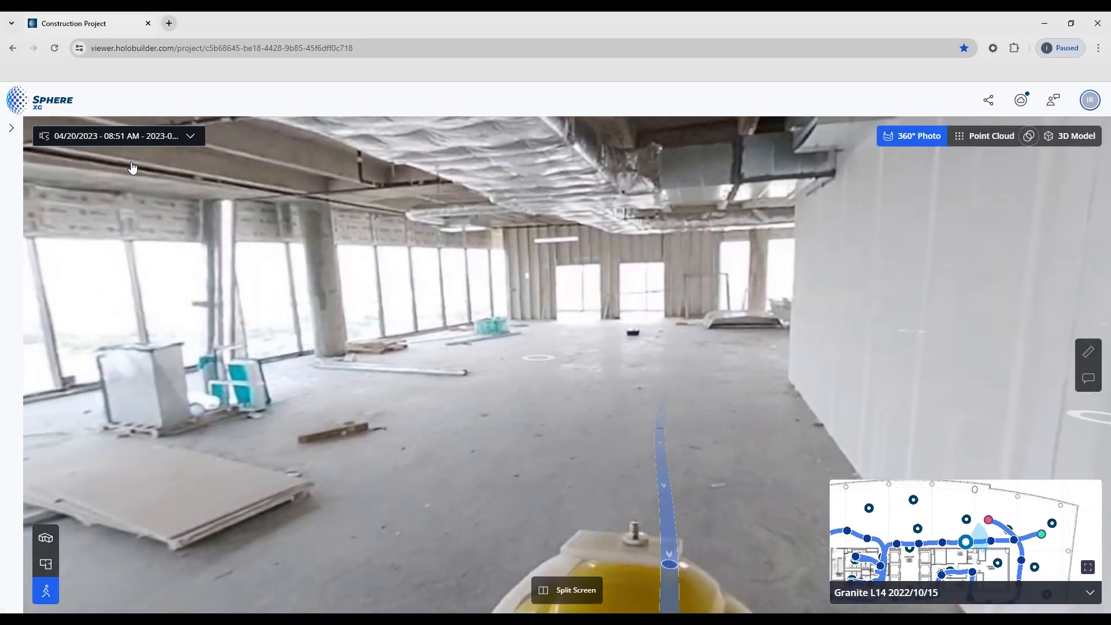
pyautogui.moveTo(619, 392); pyautogui.dragTo(578, 375)
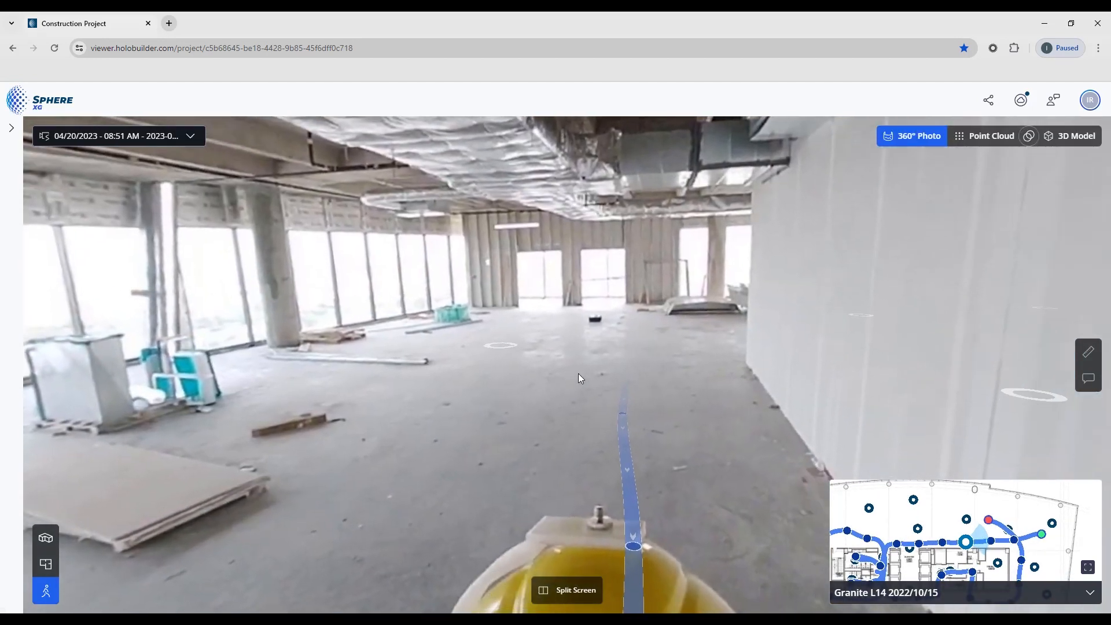
pyautogui.moveTo(982, 508)
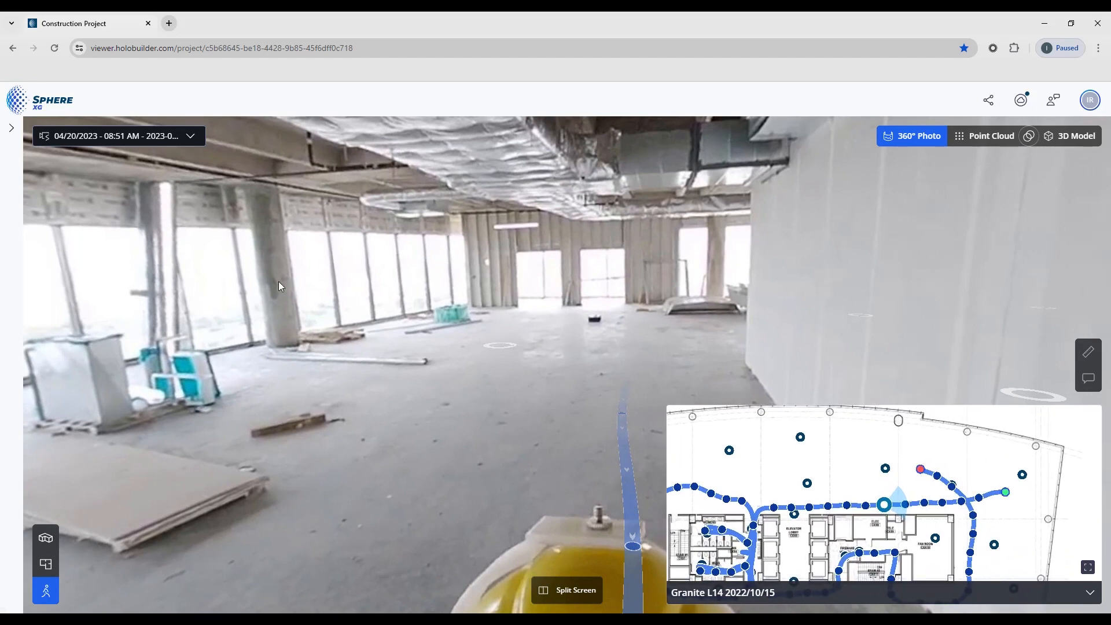
pyautogui.moveTo(410, 377); pyautogui.dragTo(331, 305)
# Return to the 11/29/2022 capture at this spot and examine the exposed wall framing.
pyautogui.click(183, 139)
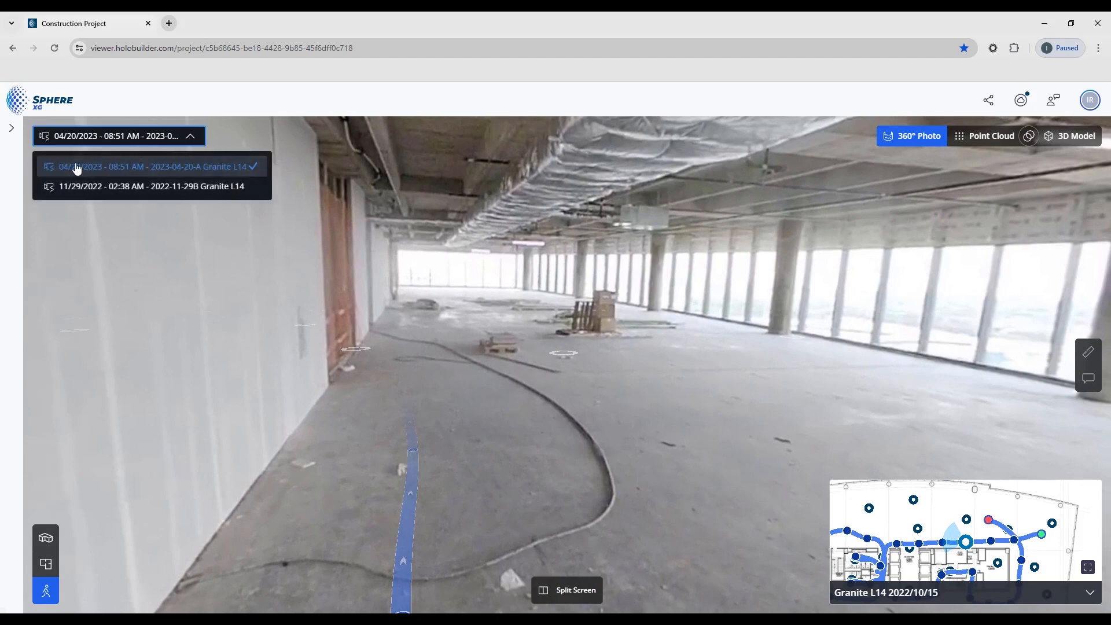
pyautogui.click(110, 187)
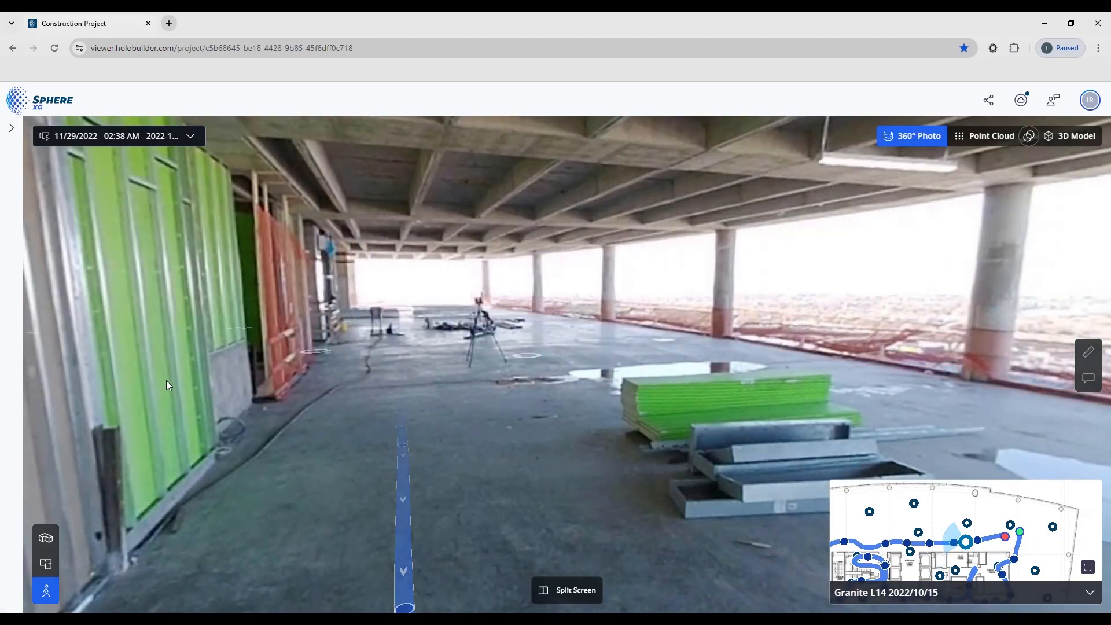
pyautogui.moveTo(165, 380); pyautogui.dragTo(432, 364)
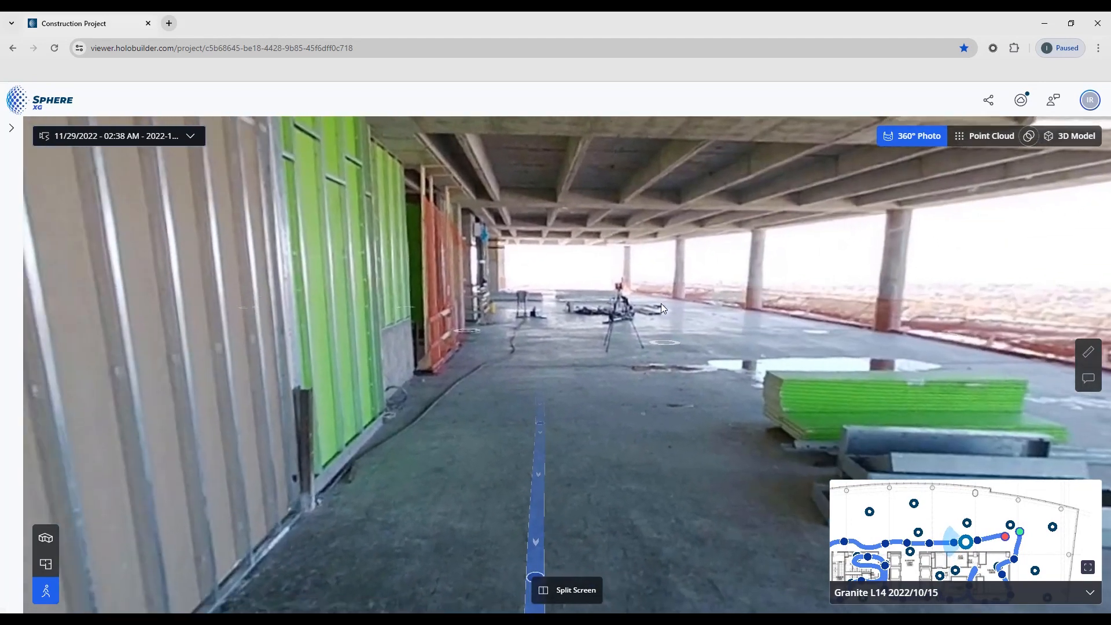
pyautogui.moveTo(661, 303); pyautogui.dragTo(782, 305)
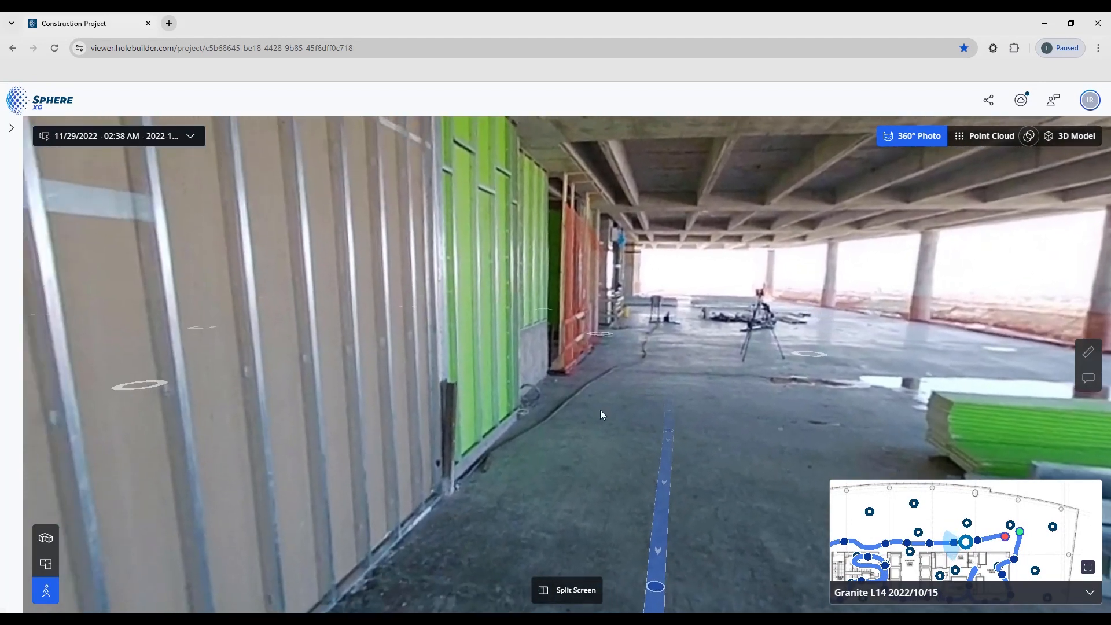
# Open a split screen comparing the 11/29/2022 and 04/20/2023 captures and look around both photos in sync.
pyautogui.click(569, 593)
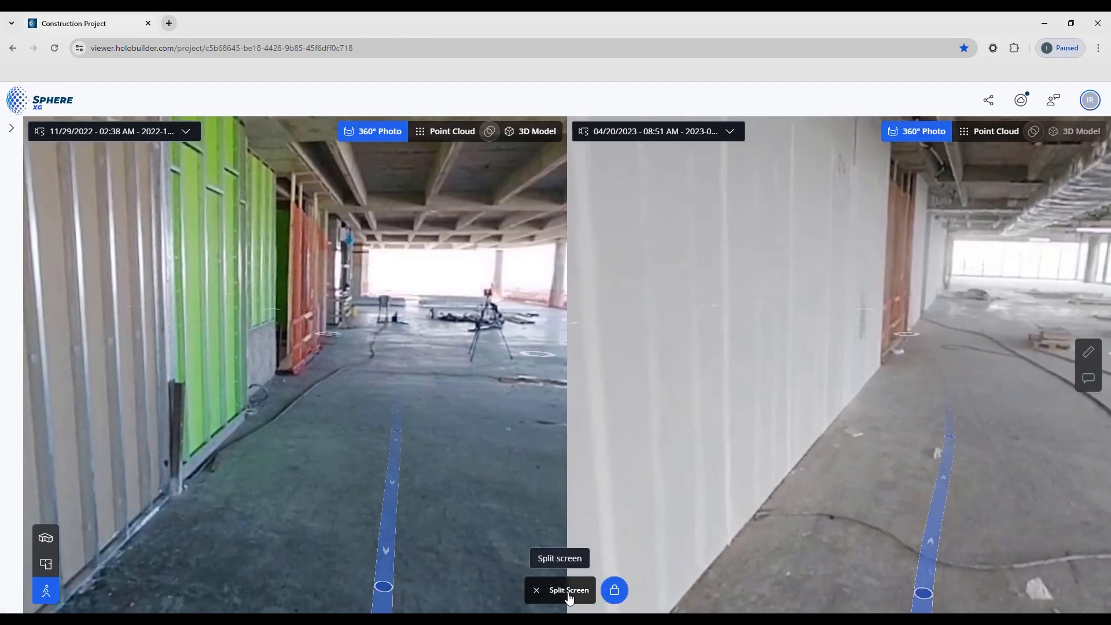
pyautogui.moveTo(865, 359); pyautogui.dragTo(915, 512)
pyautogui.click(915, 513)
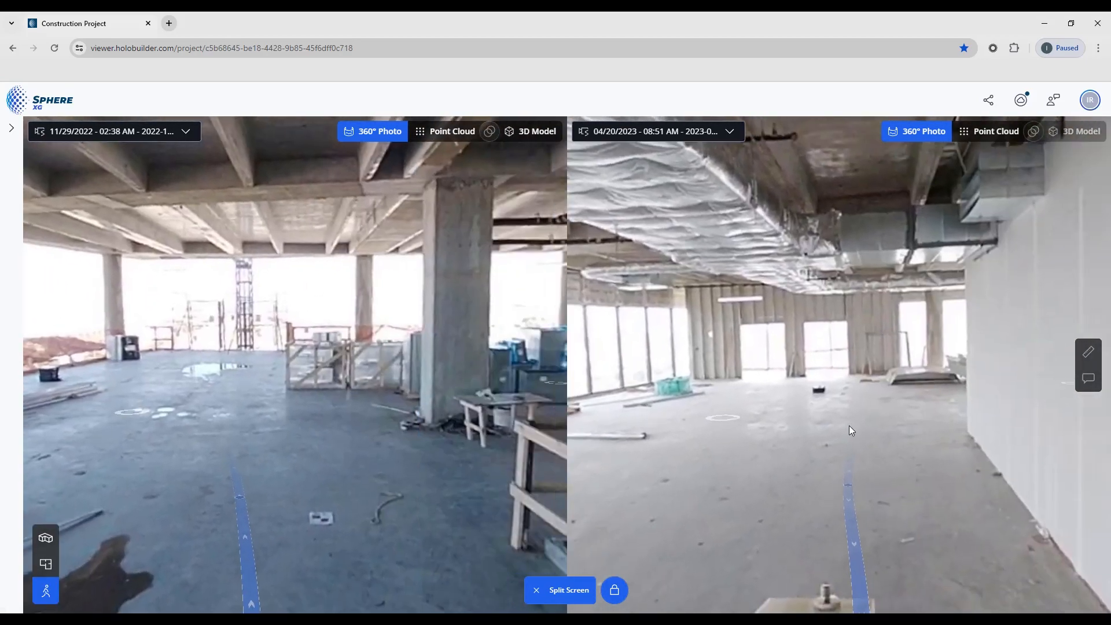
pyautogui.moveTo(849, 425); pyautogui.dragTo(944, 493)
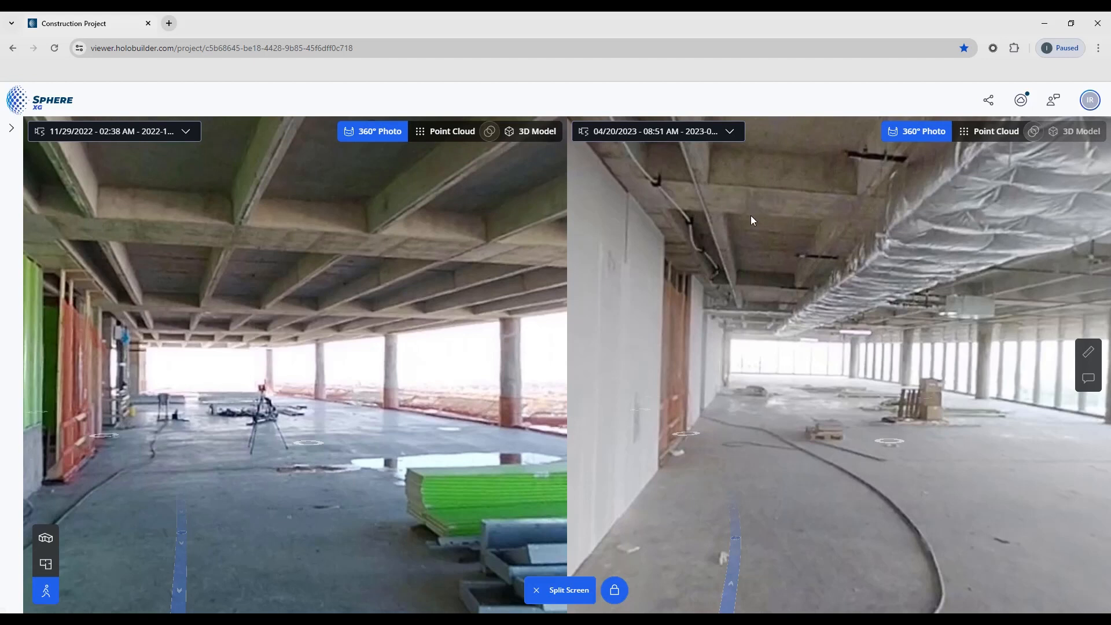
# Show the point cloud in the split view that holds the 04/20/2023 photo.
pyautogui.click(729, 132)
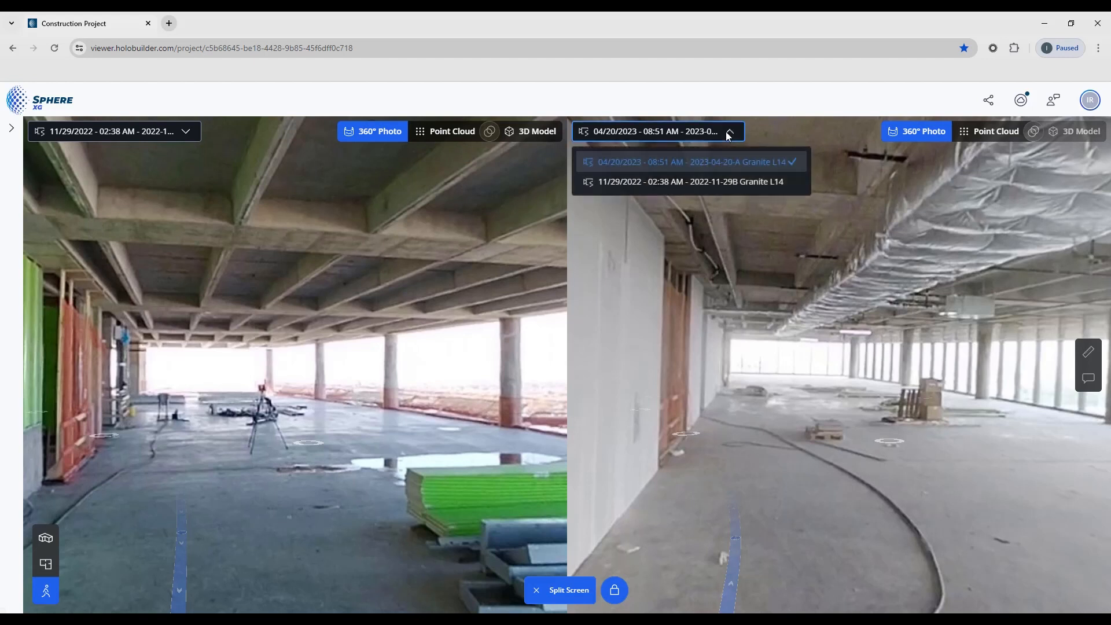
pyautogui.click(730, 133)
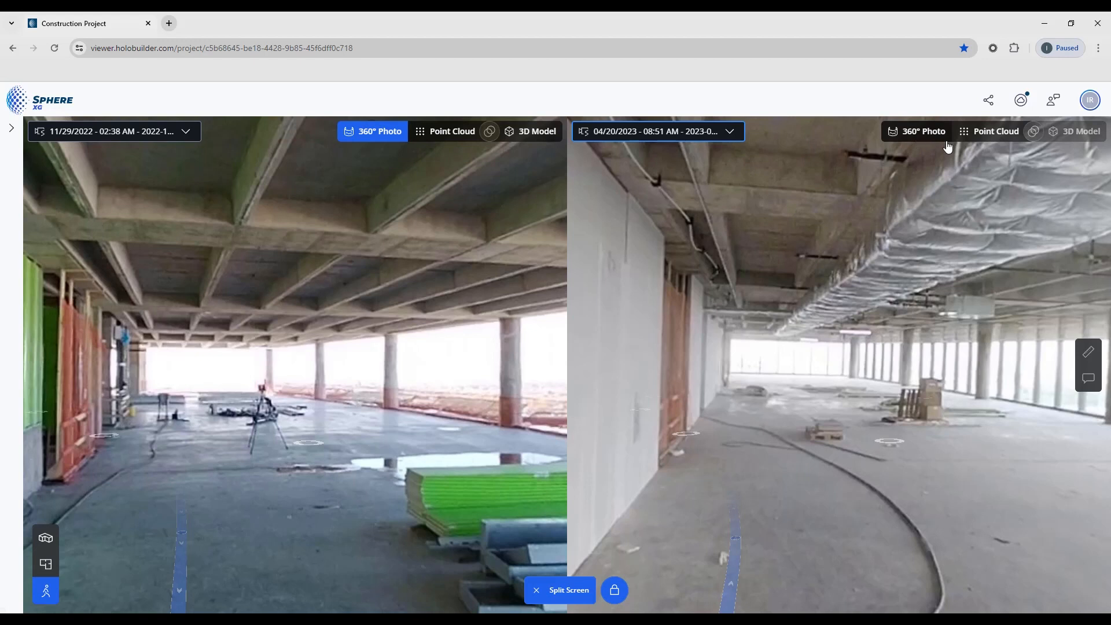
pyautogui.click(945, 139)
pyautogui.click(991, 131)
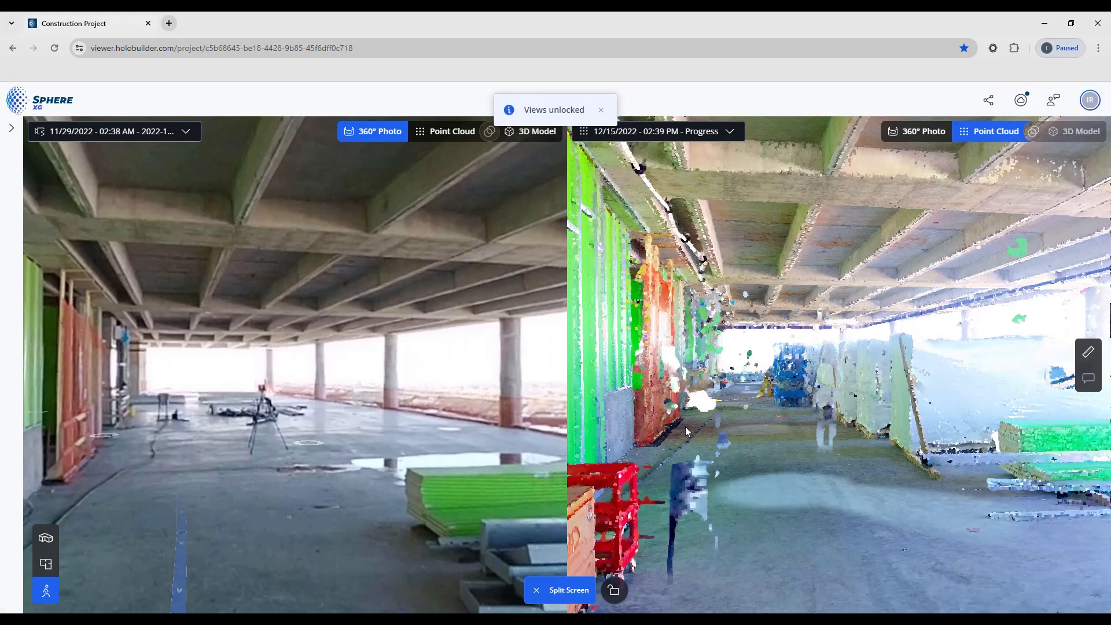
# Lock the two views together and look around to compare the 11/29/2022 photo with the 12/15/2022 point cloud.
pyautogui.click(614, 591)
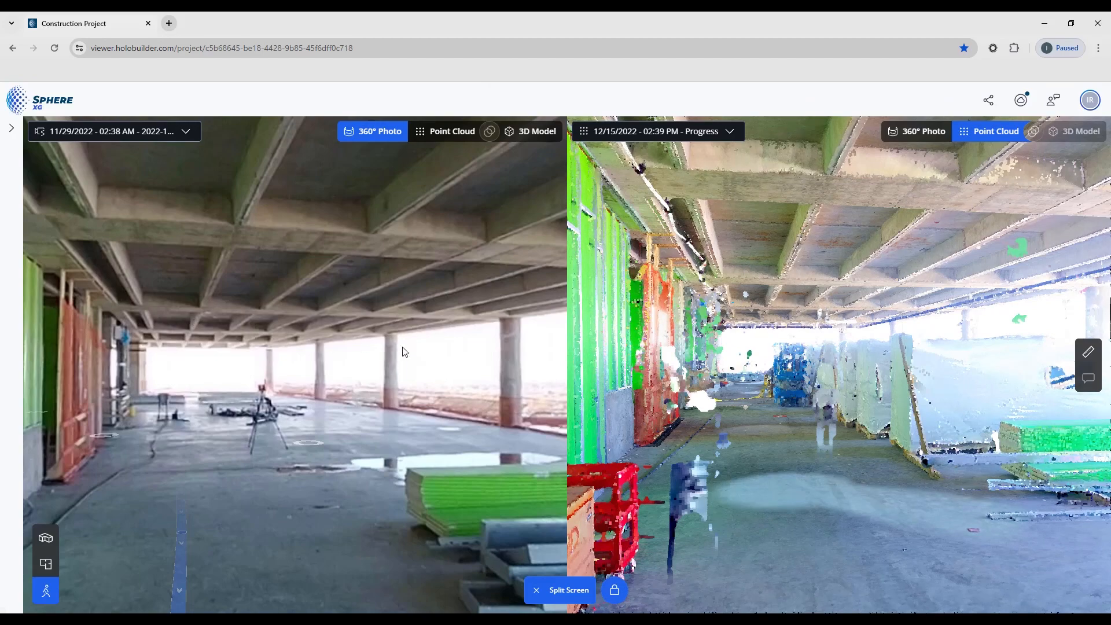
pyautogui.click(388, 355)
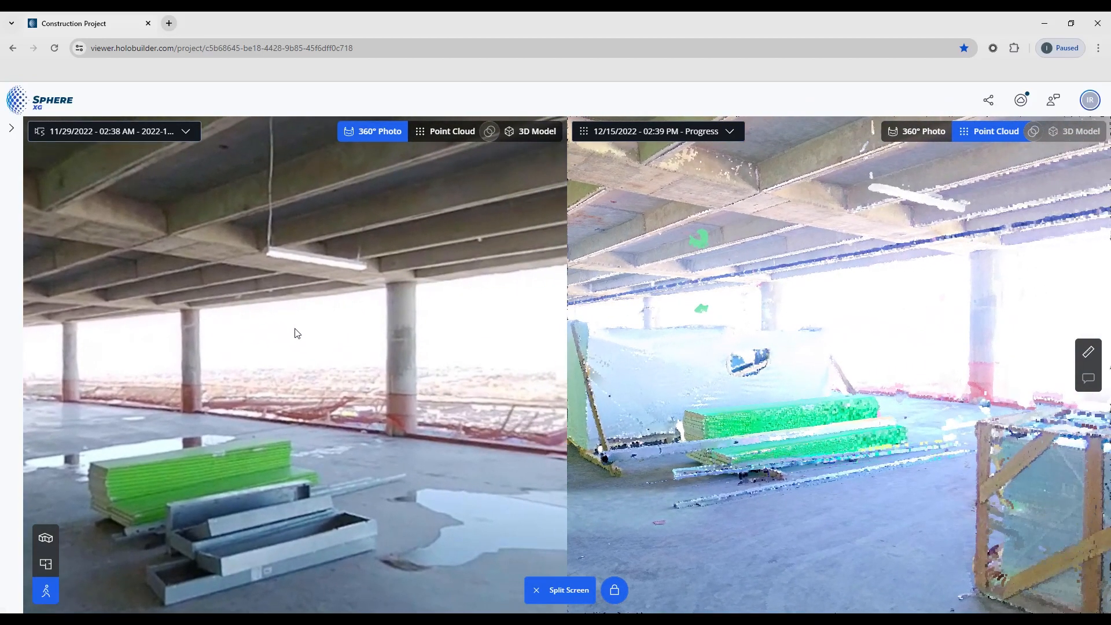
pyautogui.moveTo(295, 333); pyautogui.dragTo(3, 322)
pyautogui.moveTo(342, 324); pyautogui.dragTo(4, 331)
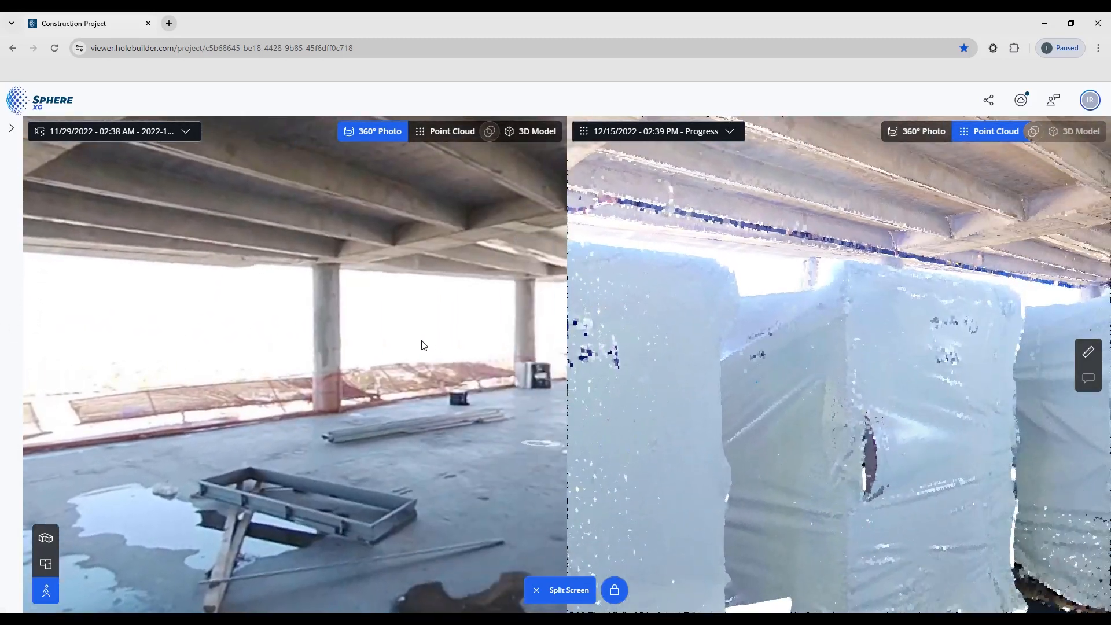
pyautogui.moveTo(424, 346); pyautogui.dragTo(3, 341)
pyautogui.moveTo(358, 374); pyautogui.dragTo(393, 362)
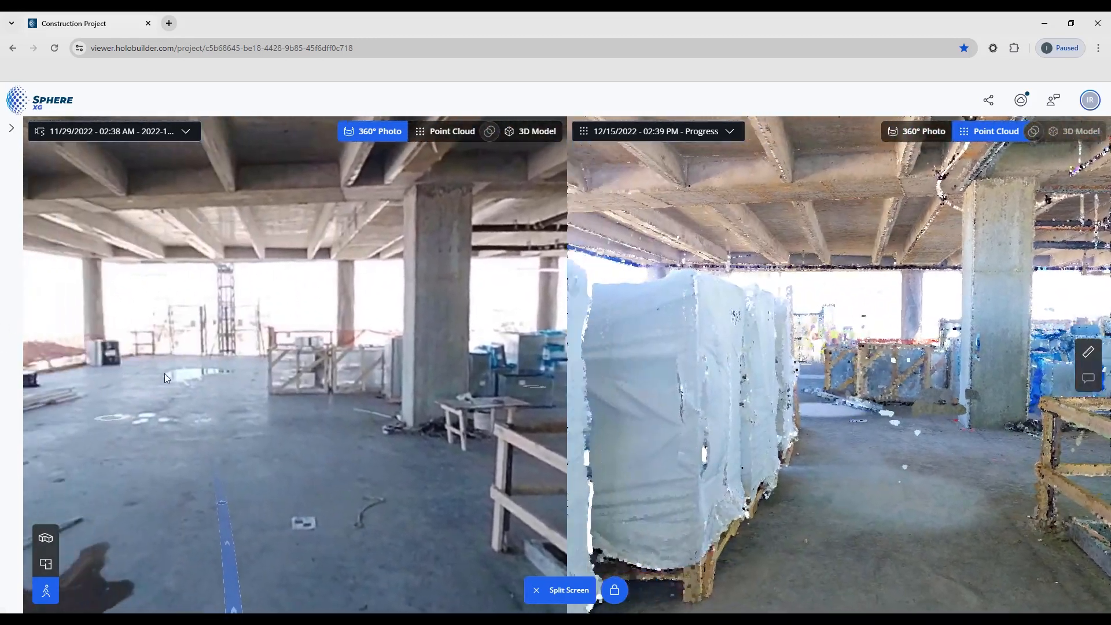
pyautogui.moveTo(34, 377); pyautogui.dragTo(417, 371)
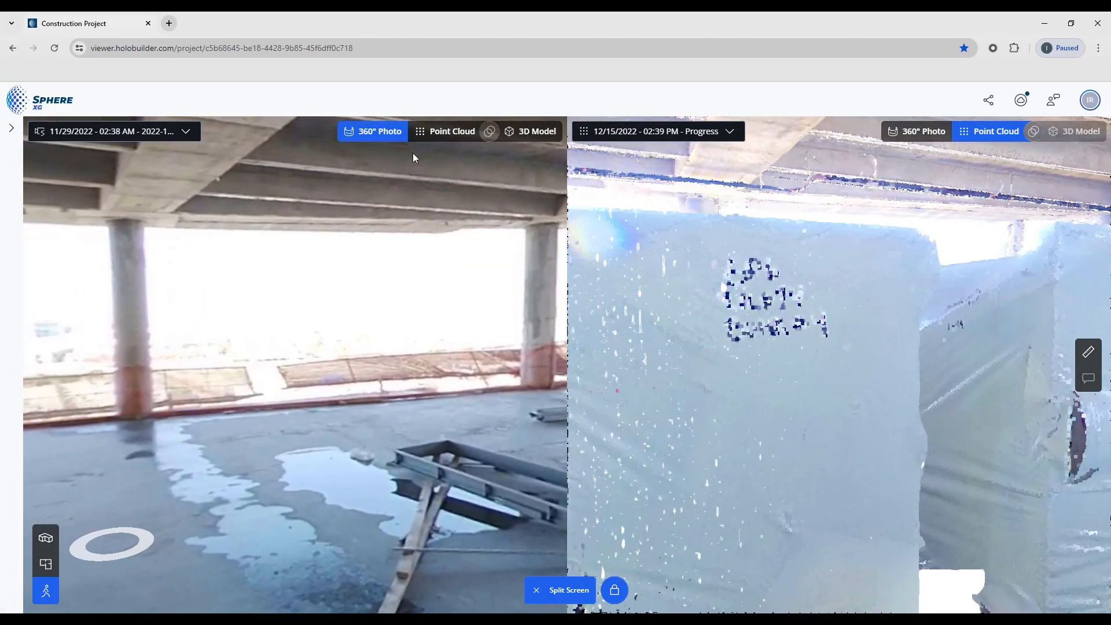
# Replace the 11/29/2022 photo with the 3D model and turn the model and point cloud to face the same direction.
pyautogui.click(536, 132)
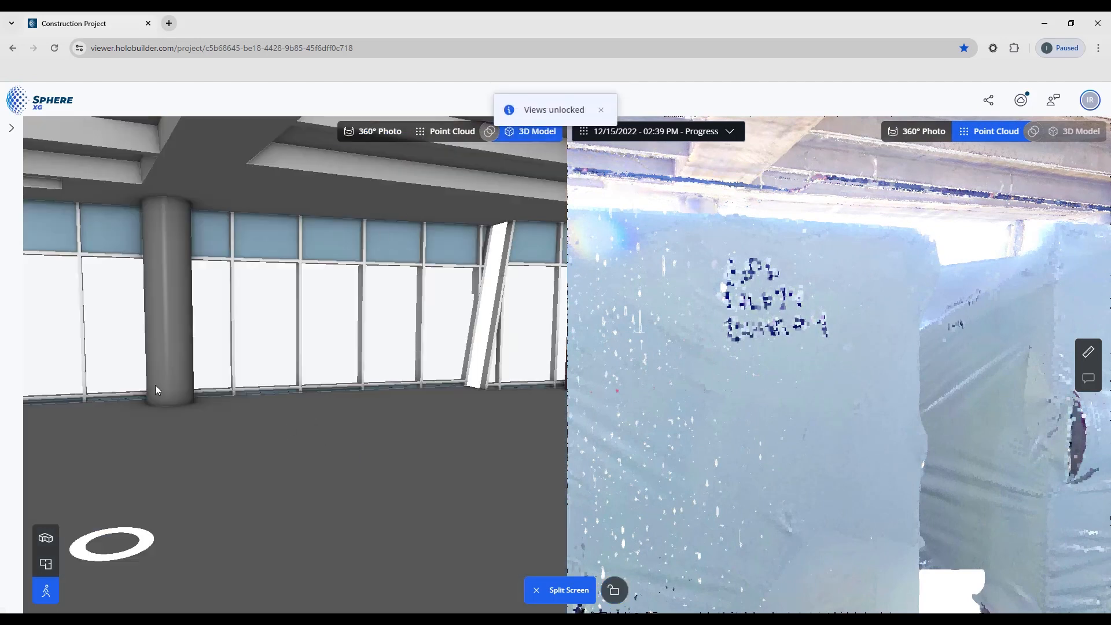
pyautogui.moveTo(155, 384); pyautogui.dragTo(527, 376)
pyautogui.moveTo(220, 398); pyautogui.dragTo(515, 405)
pyautogui.moveTo(702, 408); pyautogui.dragTo(995, 404)
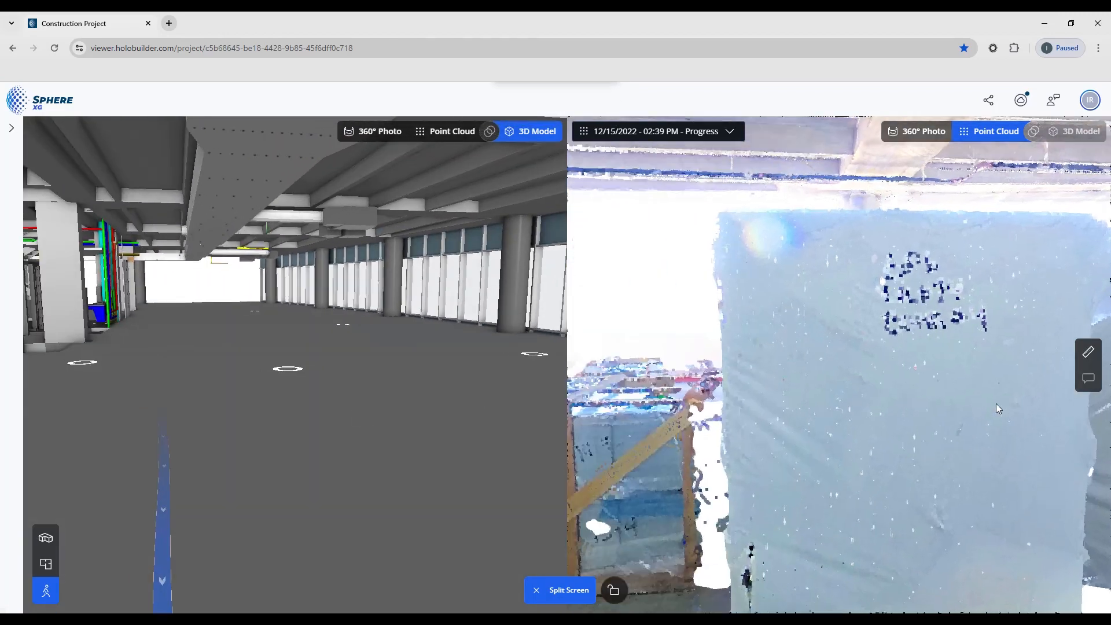
pyautogui.moveTo(637, 426); pyautogui.dragTo(1033, 426)
pyautogui.moveTo(869, 415); pyautogui.dragTo(1013, 399)
pyautogui.moveTo(302, 404); pyautogui.dragTo(350, 400)
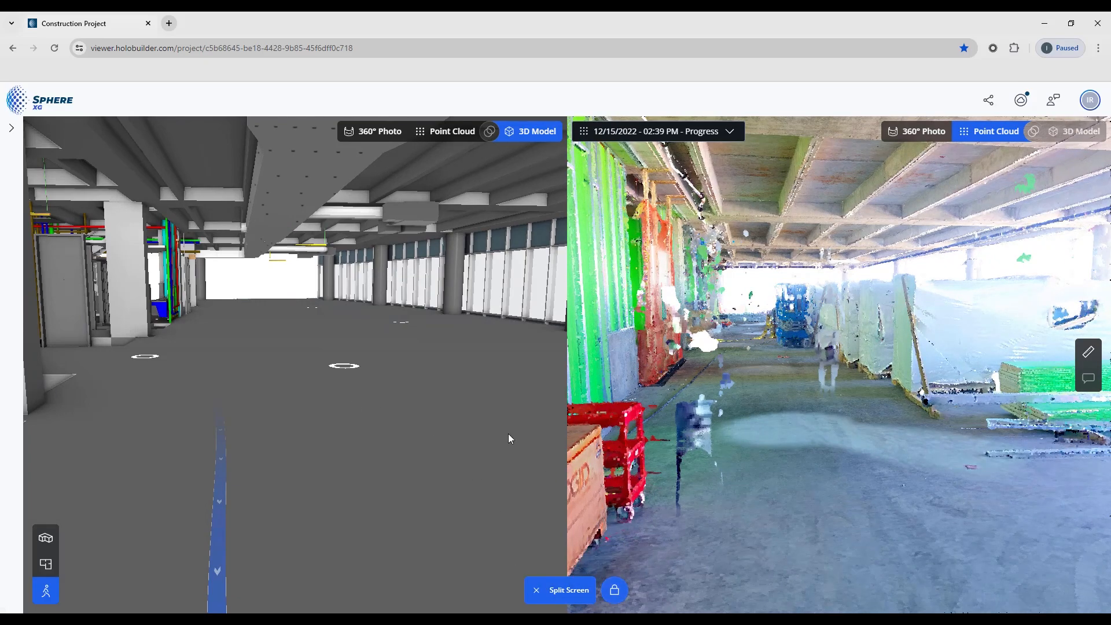
# Look around the 3D model and the 12/15/2022 Progress point cloud in sync to compare the ceiling, columns and wall framing.
pyautogui.moveTo(508, 433); pyautogui.dragTo(110, 335)
pyautogui.moveTo(547, 451)
pyautogui.mouseDown()
pyautogui.moveTo(401, 410)
pyautogui.moveTo(412, 506)
pyautogui.moveTo(109, 478)
pyautogui.moveTo(541, 472)
pyautogui.mouseUp()
pyautogui.moveTo(180, 476); pyautogui.dragTo(486, 486)
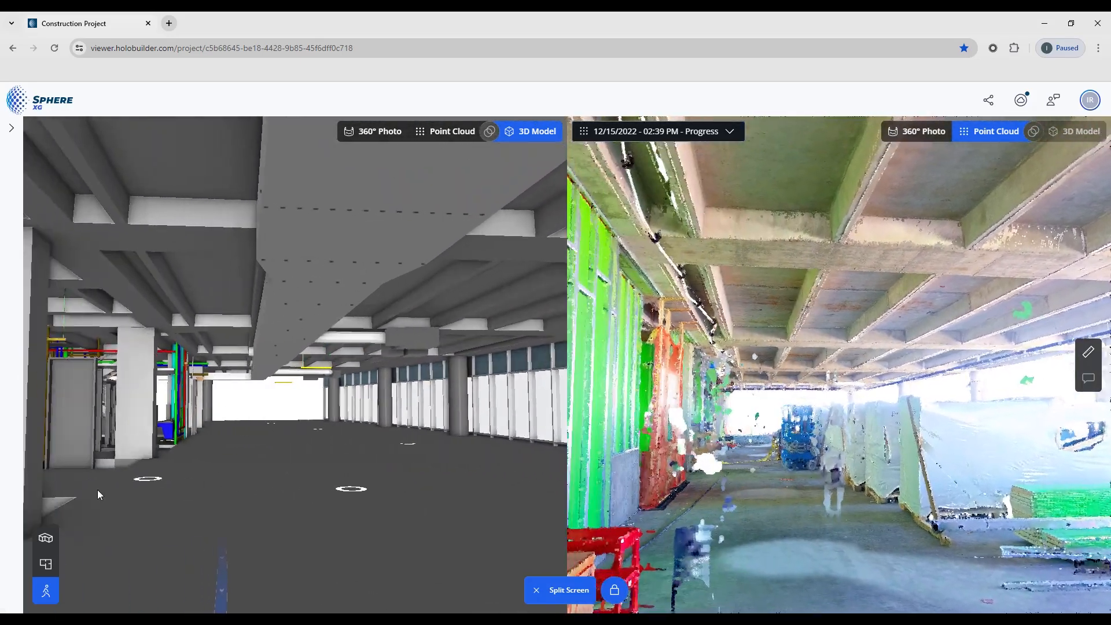
pyautogui.moveTo(98, 493); pyautogui.dragTo(199, 443)
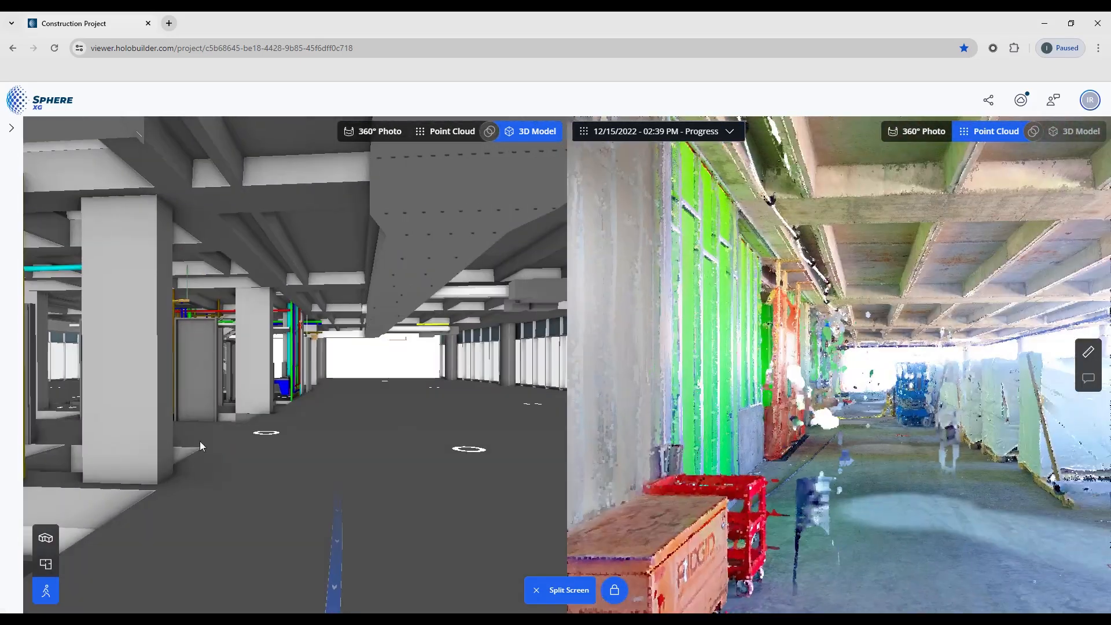
# Switch the point cloud to the 11/29/2022 Framing capture and look around to compare it with the 3D model.
pyautogui.click(731, 132)
pyautogui.click(731, 133)
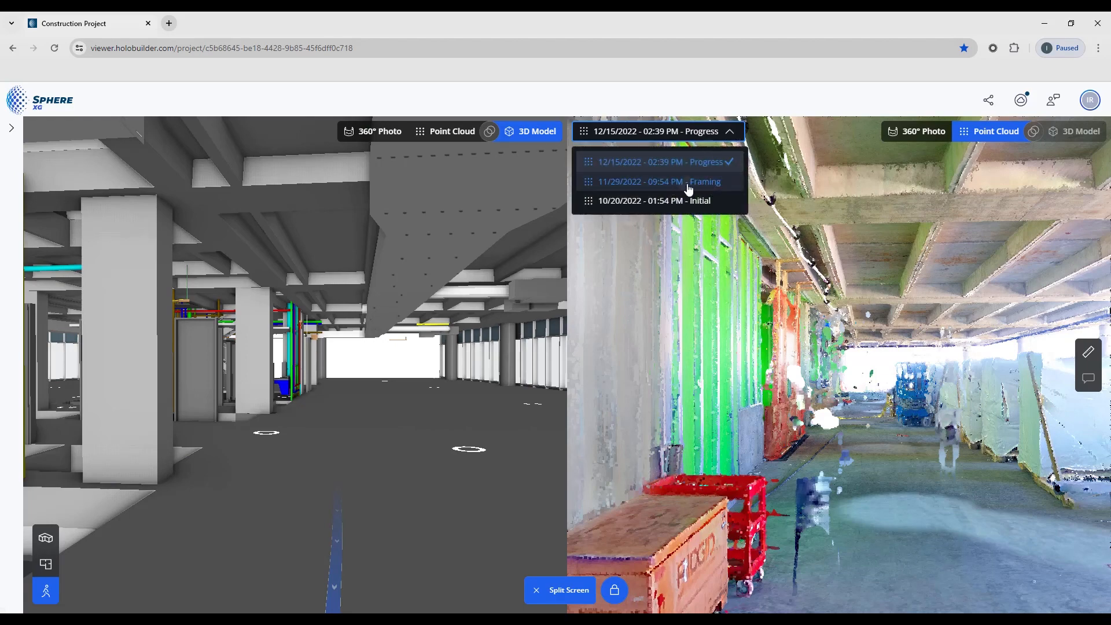
pyautogui.click(688, 182)
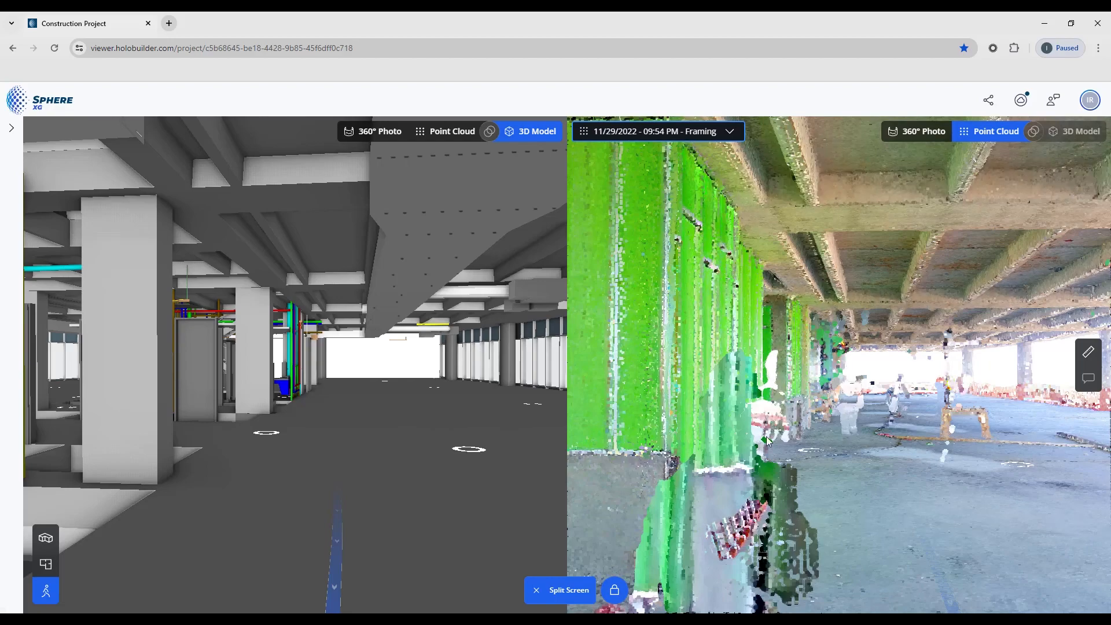
pyautogui.moveTo(760, 443); pyautogui.dragTo(207, 414)
pyautogui.click(207, 414)
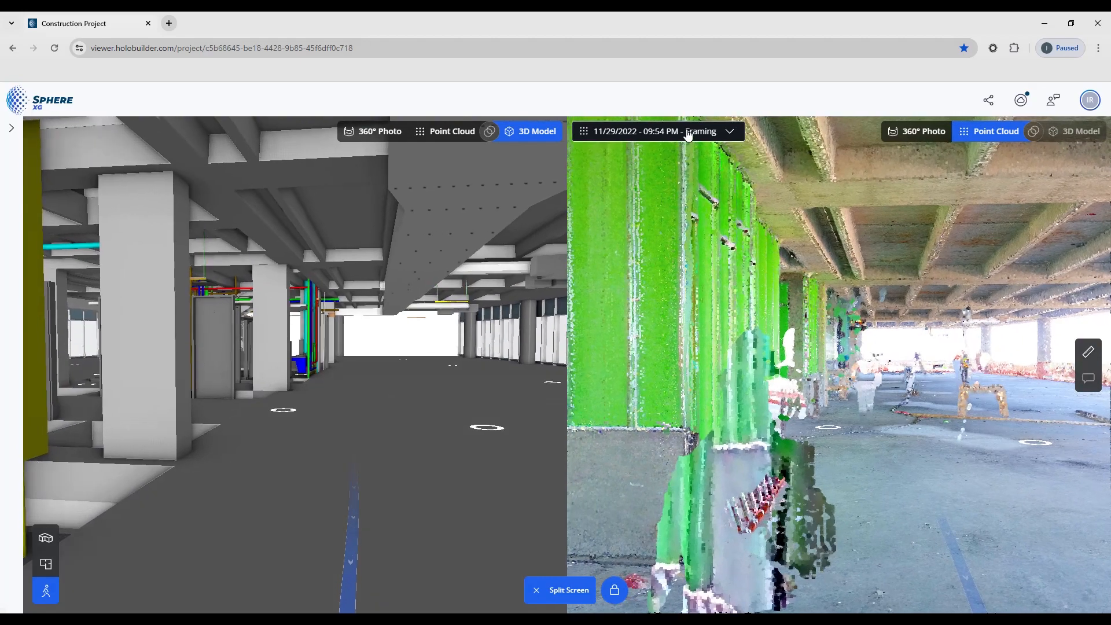
# Switch the point cloud to the 10/20/2022 Initial capture and turn both views to compare it with the 3D model.
pyautogui.click(671, 131)
pyautogui.click(699, 203)
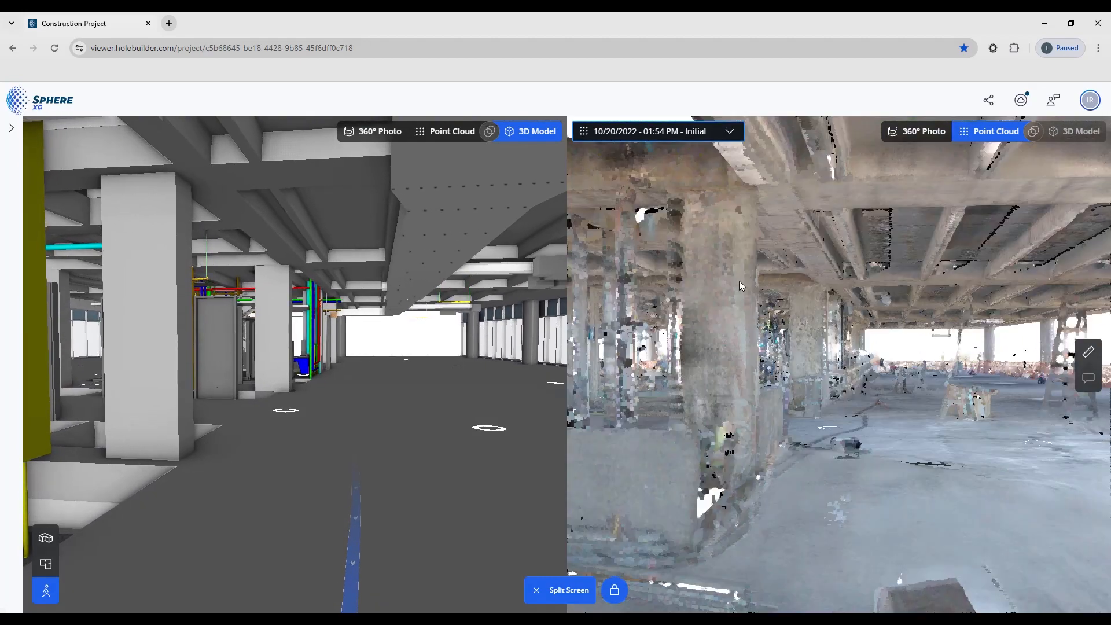
pyautogui.moveTo(936, 412); pyautogui.dragTo(721, 408)
pyautogui.click(720, 408)
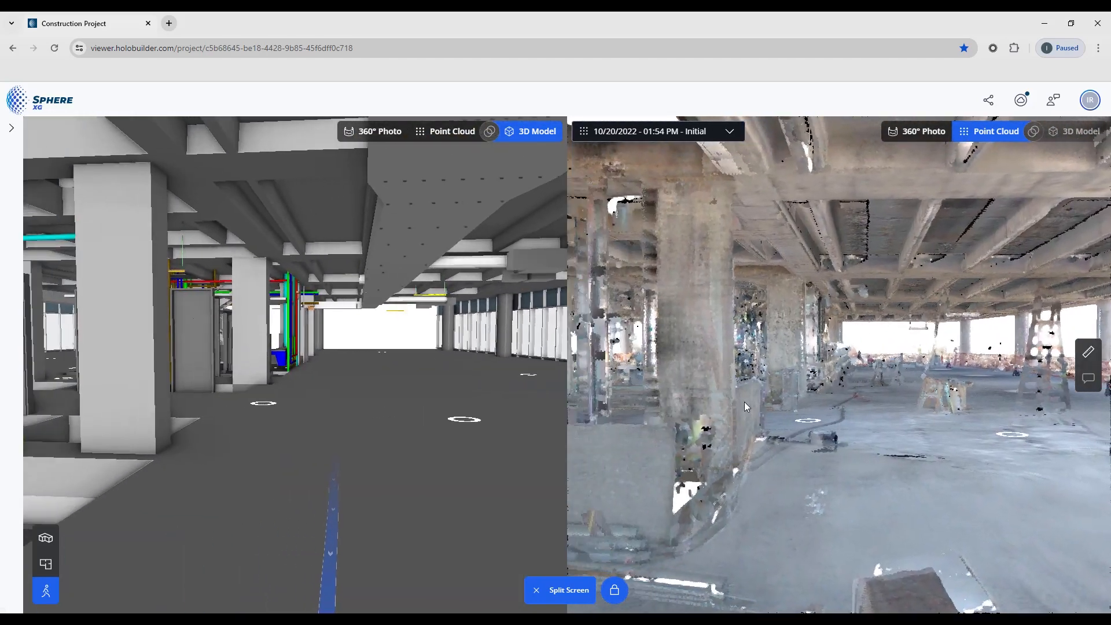